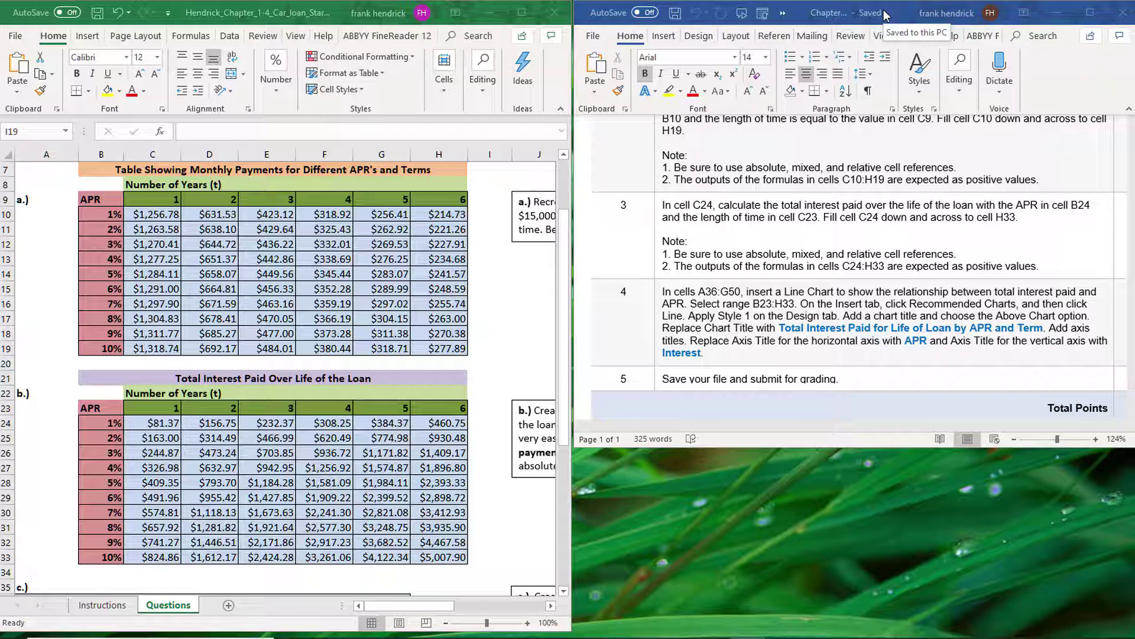
Step: Close the Word instructions document
left_click(1122, 15)
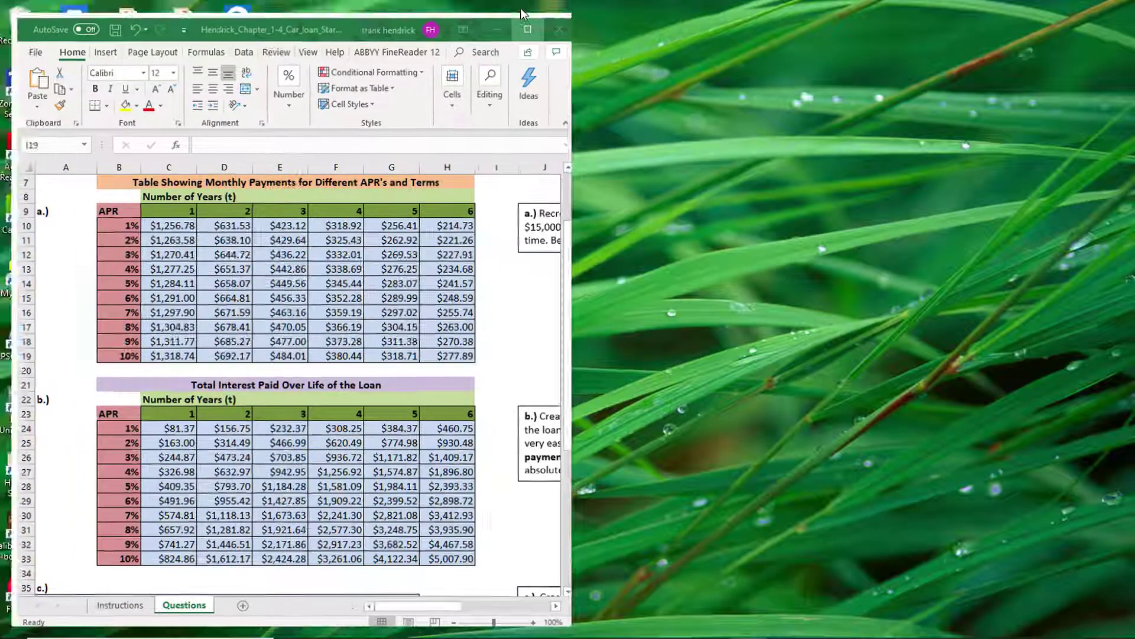
Step: Maximize Excel and select table b, B23 through H33, including its APR and year labels
left_click(522, 13)
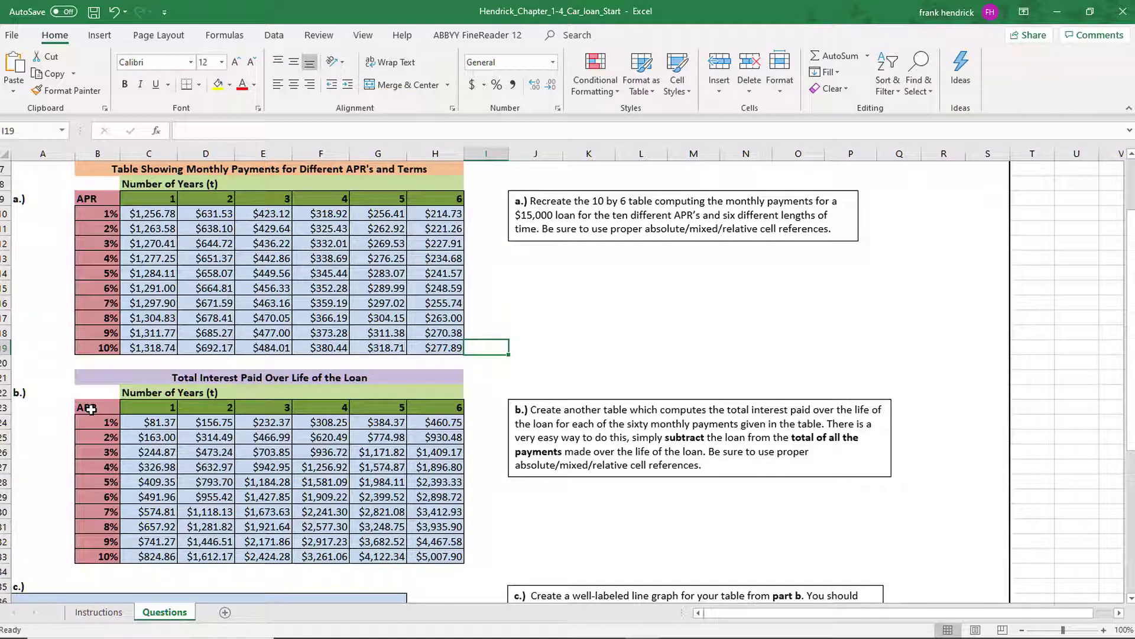
left_click(90, 408)
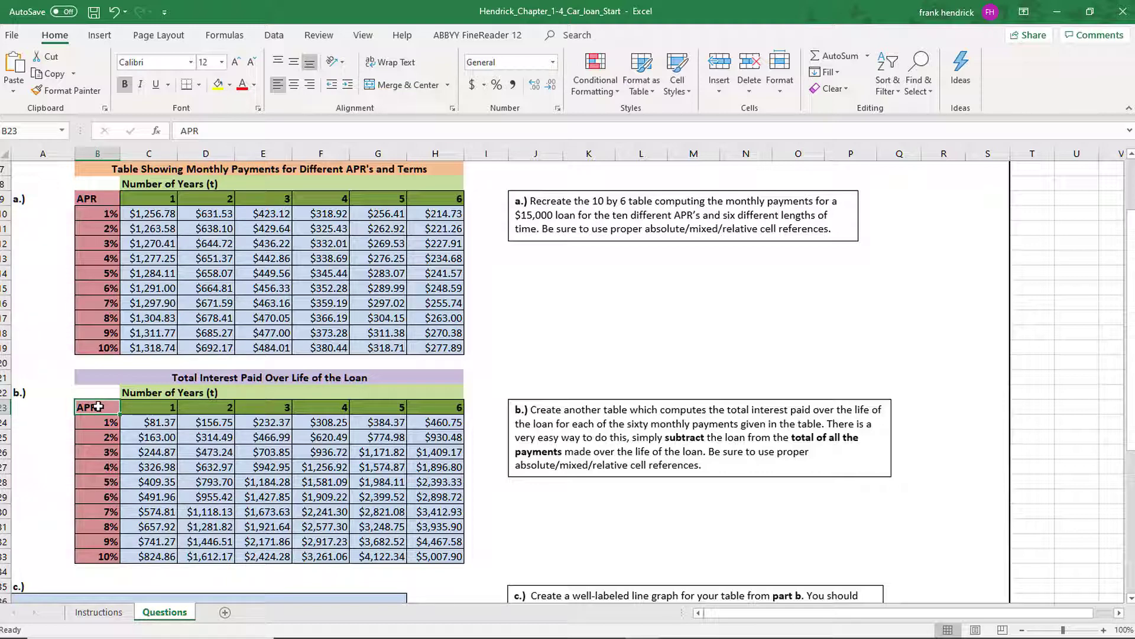
mouse_move(98, 406)
left_mouse_down()
mouse_move(175, 562)
mouse_move(361, 549)
left_mouse_up()
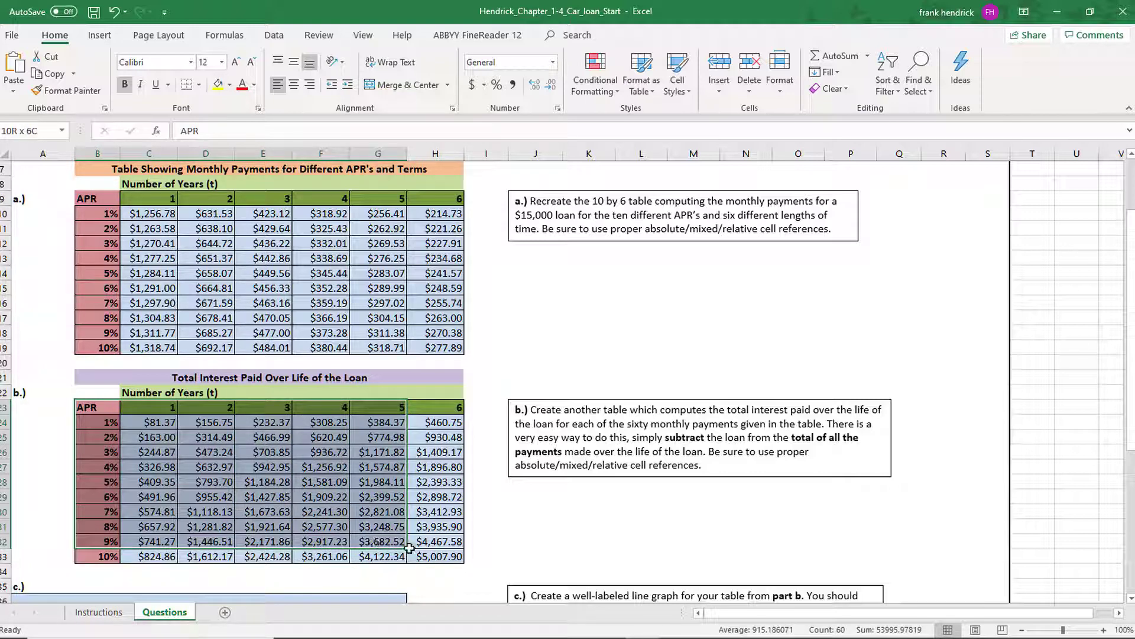
left_click_drag(360, 550, 432, 551)
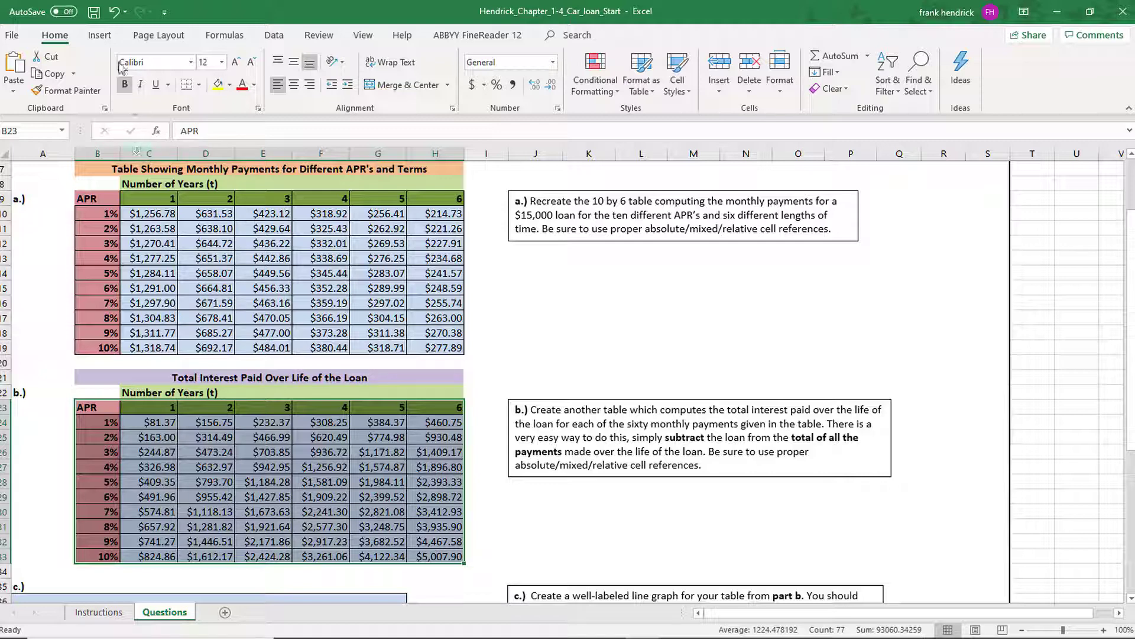
Step: Insert the recommended line chart of total interest by APR from the selected table
left_click(102, 38)
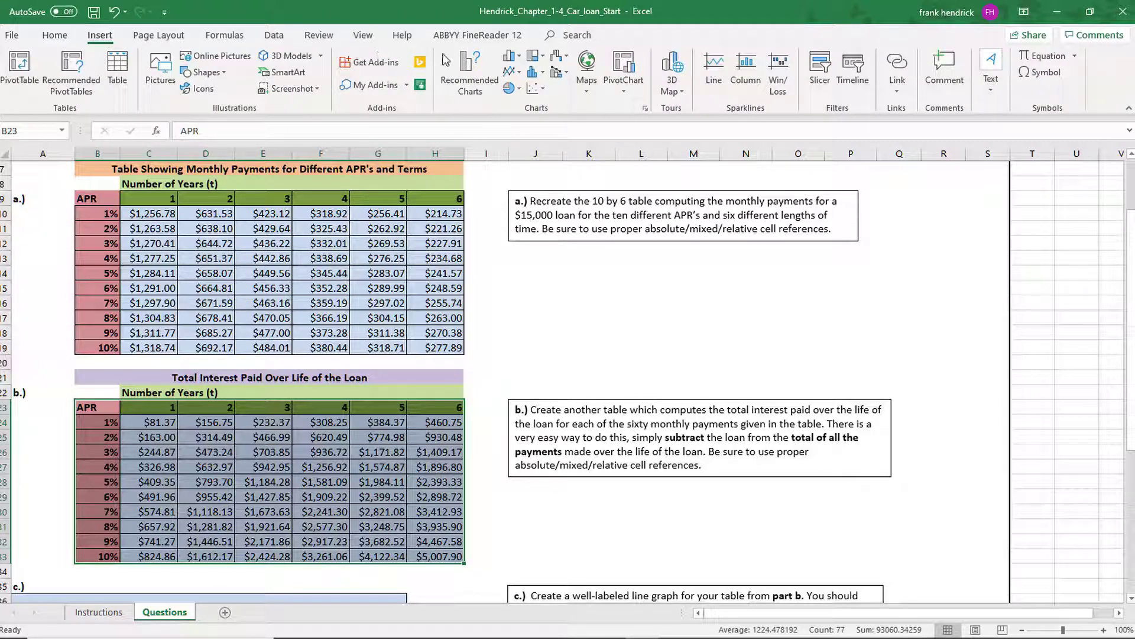
left_click(469, 72)
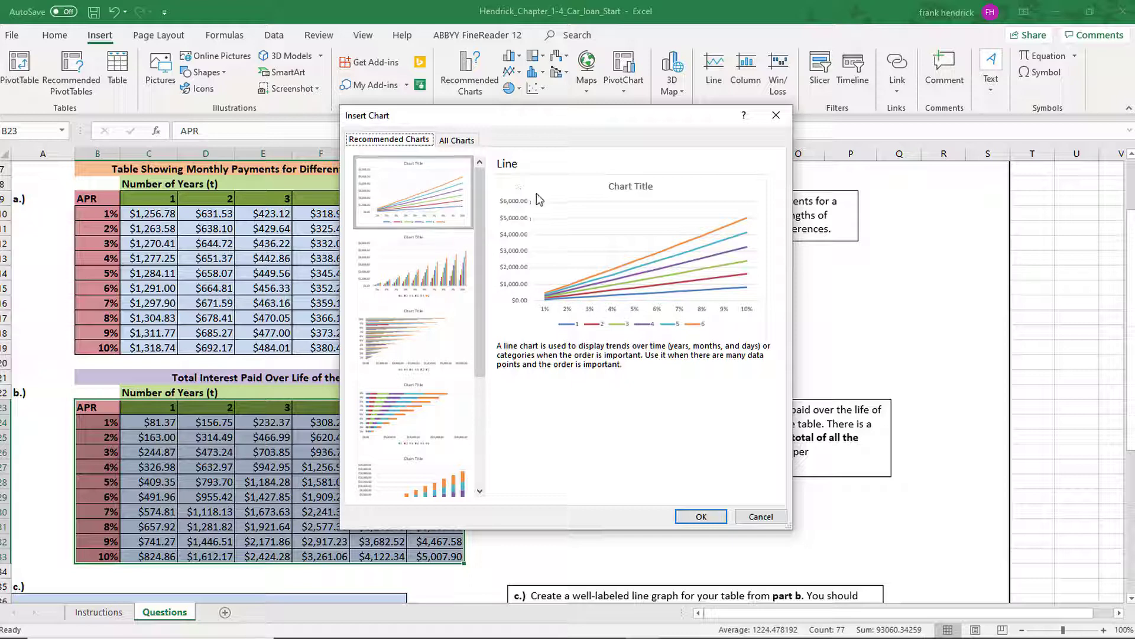
left_click(434, 195)
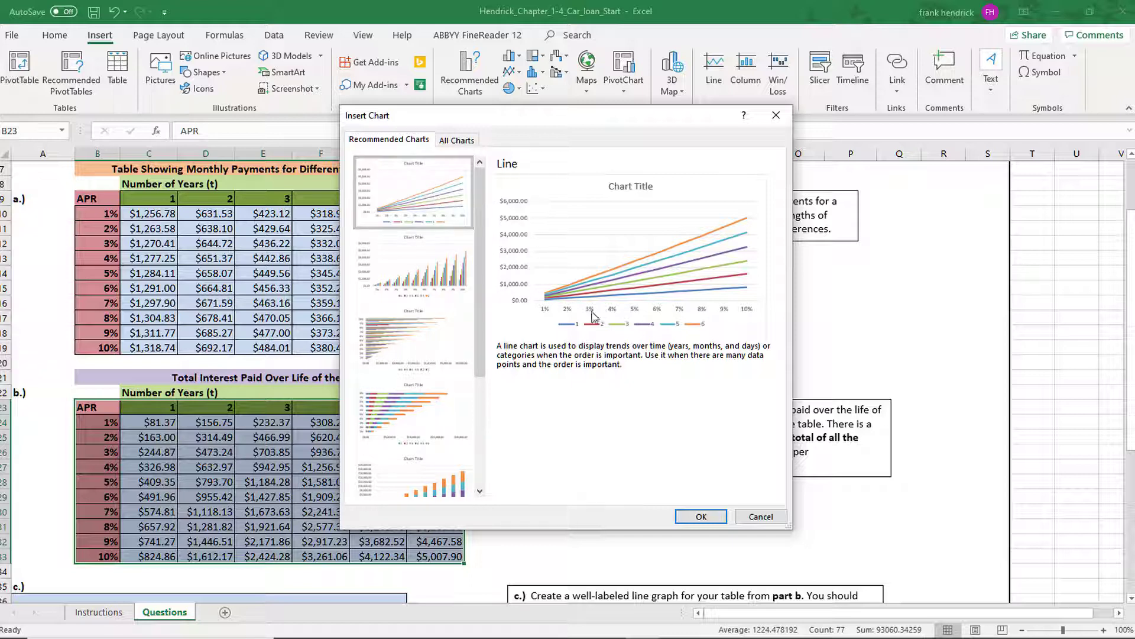
left_click(701, 517)
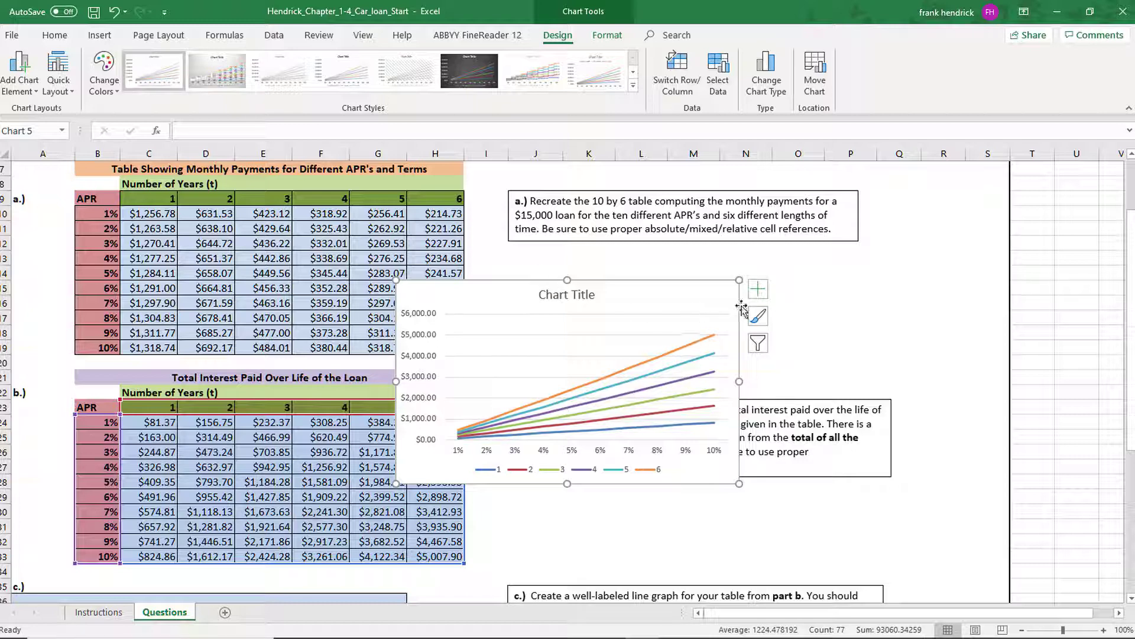
Step: Turn on Axis Titles in Chart Elements for the horizontal and vertical axes
left_click(762, 296)
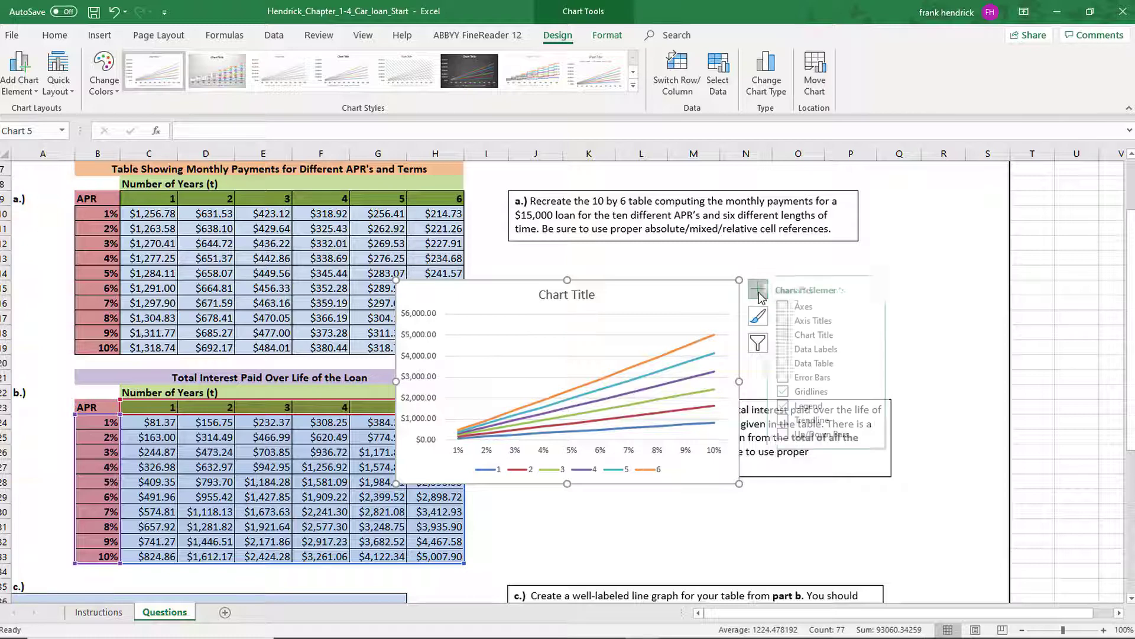
left_click(793, 322)
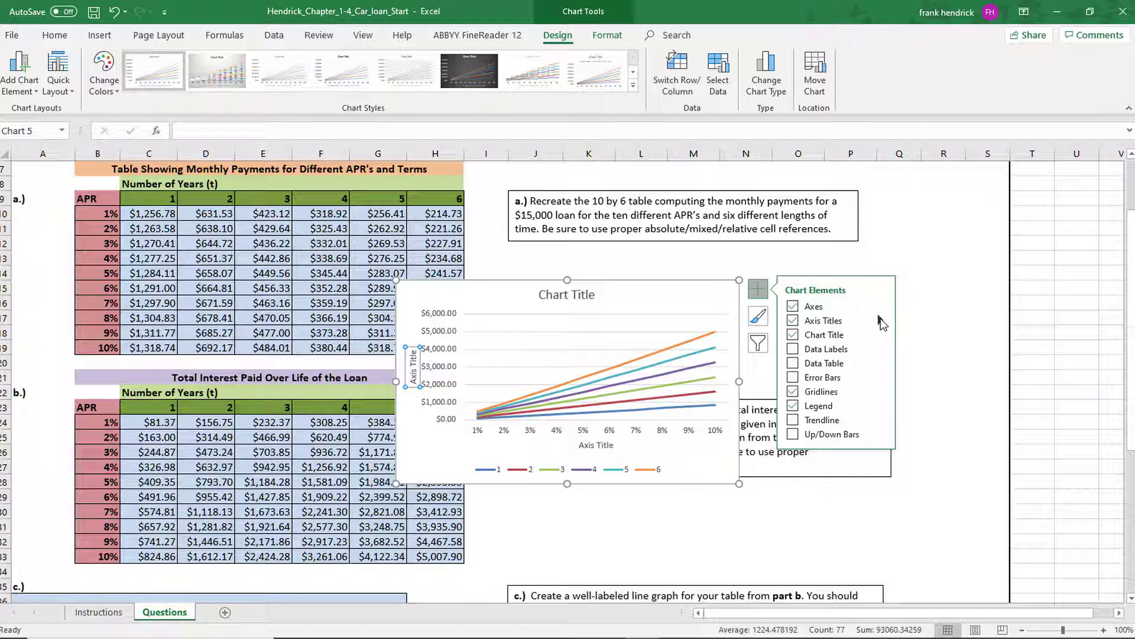
left_click(881, 321)
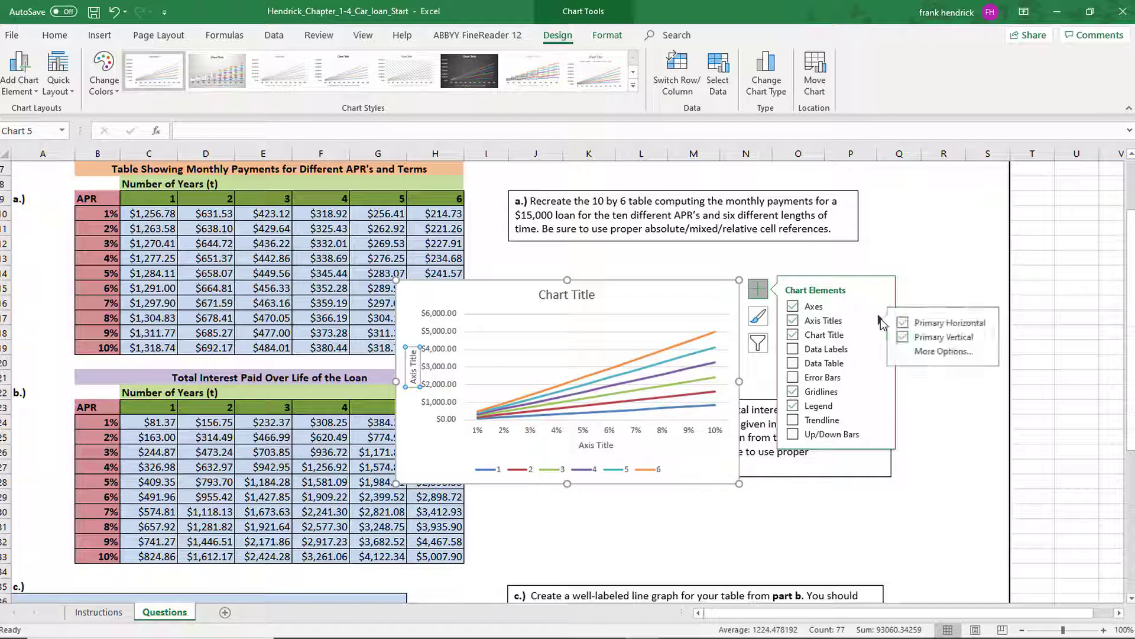
left_click(710, 297)
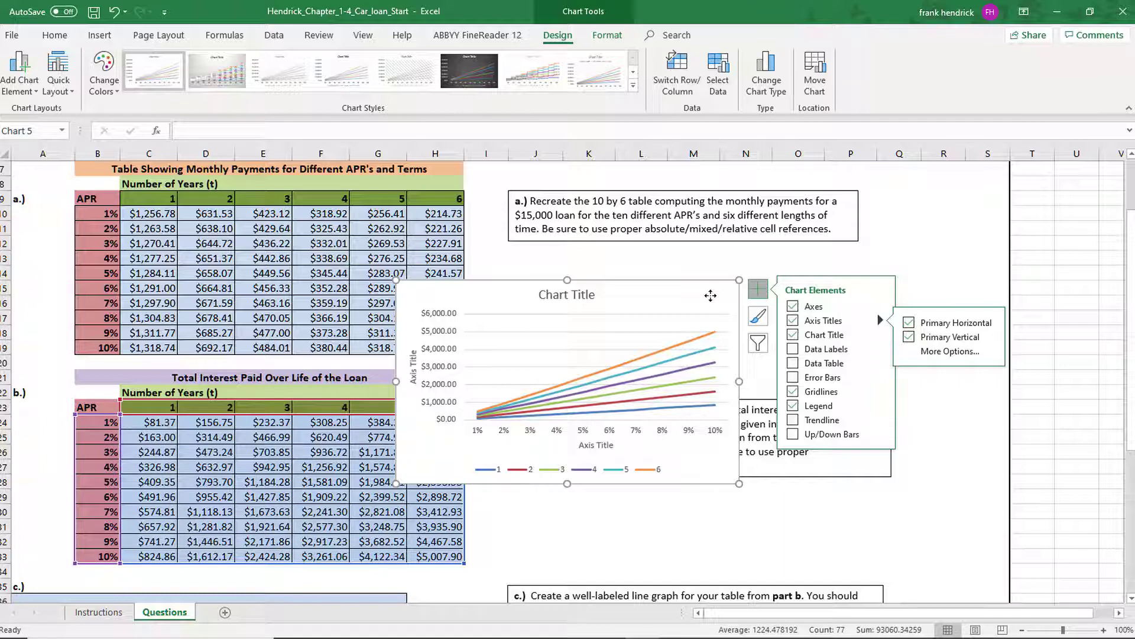
Step: Retitle the chart 'Total Interest Paid for Life of Loan by APR and Year', breaking before 'Year'
left_click(567, 296)
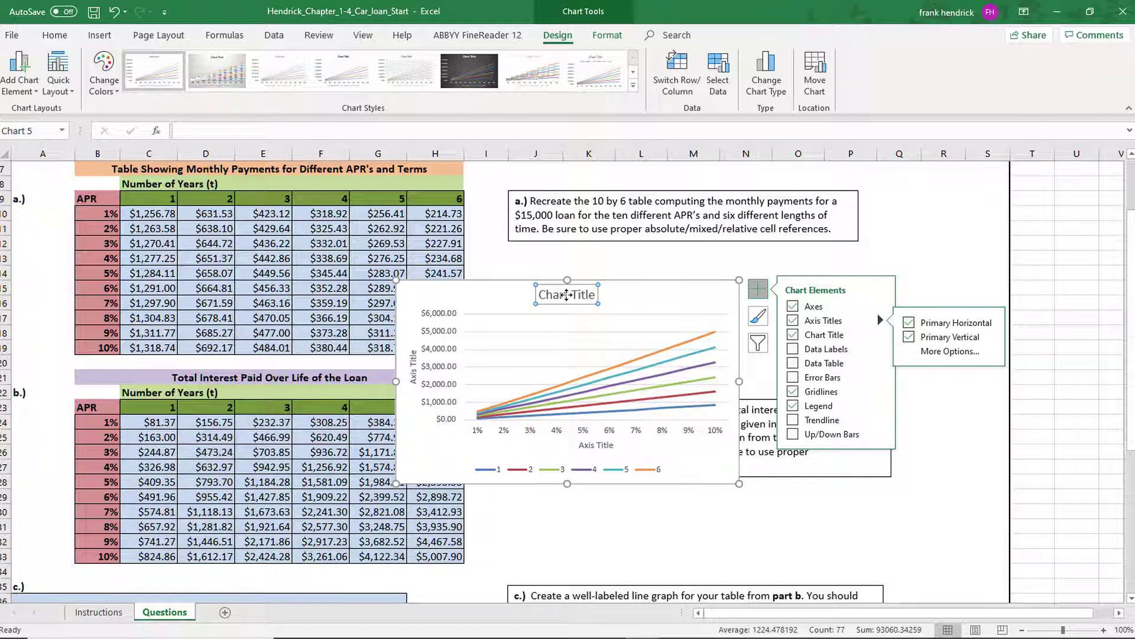
left_click(567, 261)
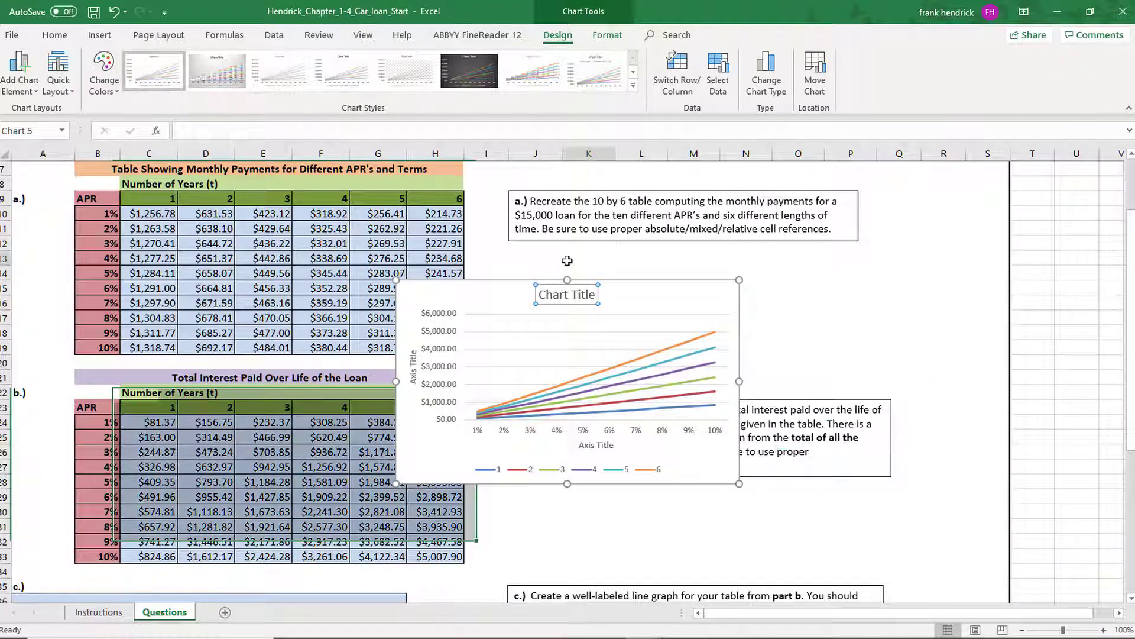
left_click(570, 296)
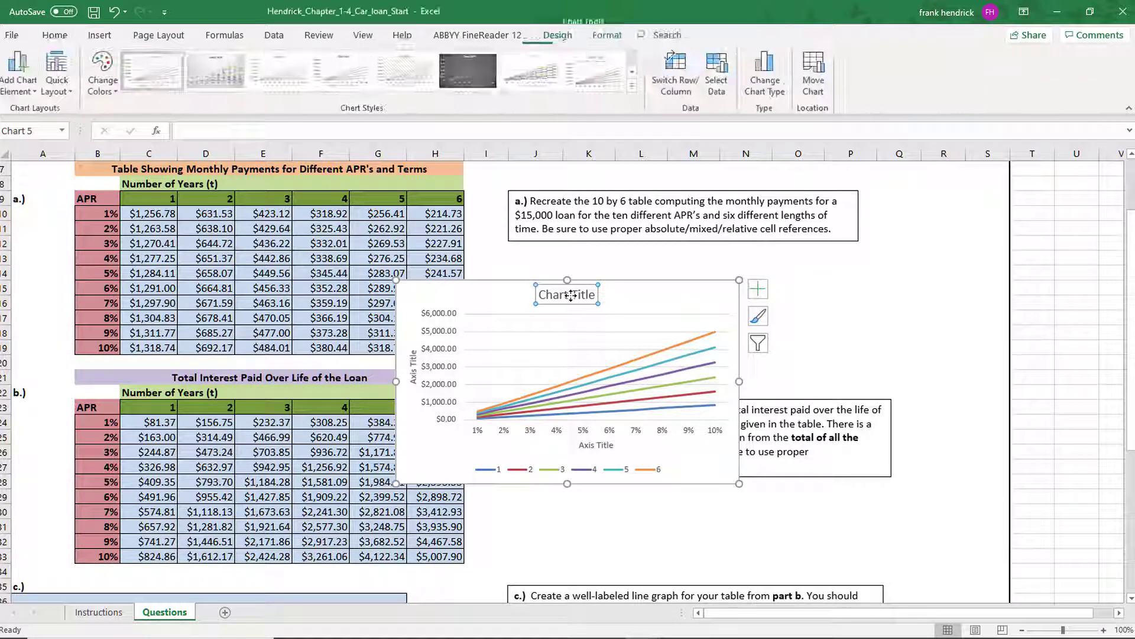
left_click(580, 294)
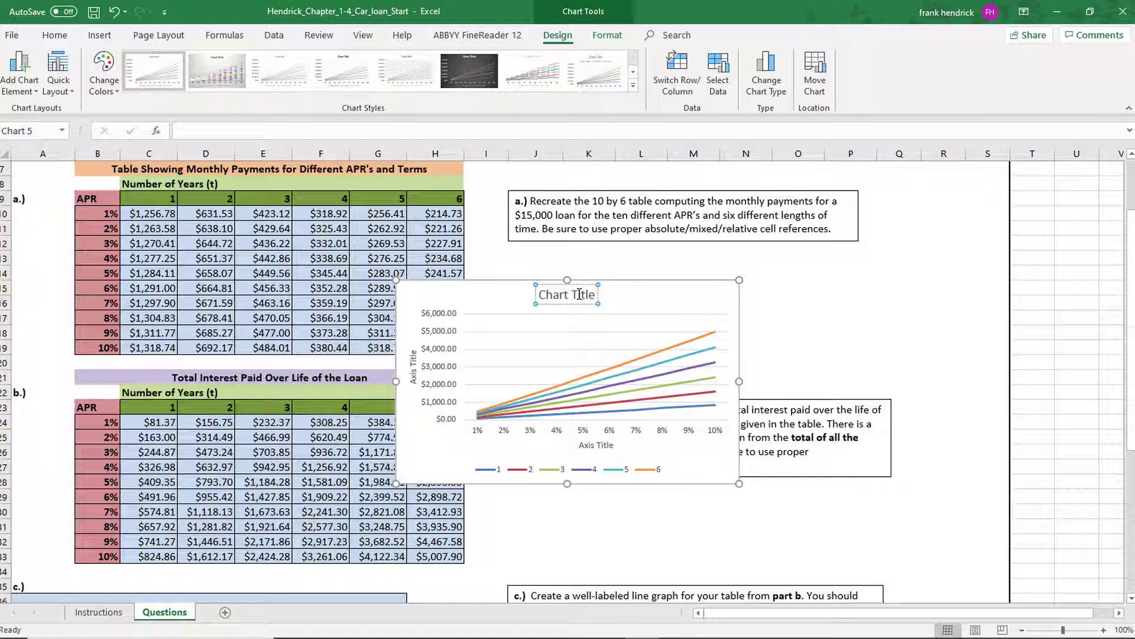
key("BackSpace")
key("BackSpace")
key("BackSpace")
key("BackSpace")
key("BackSpace")
key("BackSpace")
key("BackSpace")
key("BackSpace")
key("BackSpace")
key("BackSpace")
key("BackSpace")
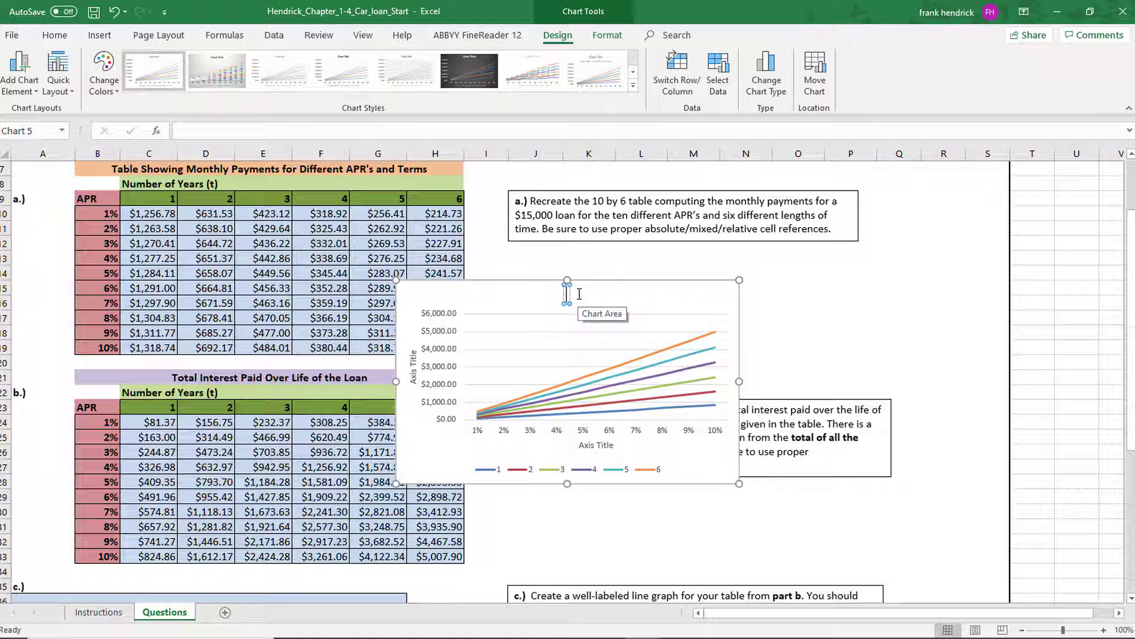
type("Total")
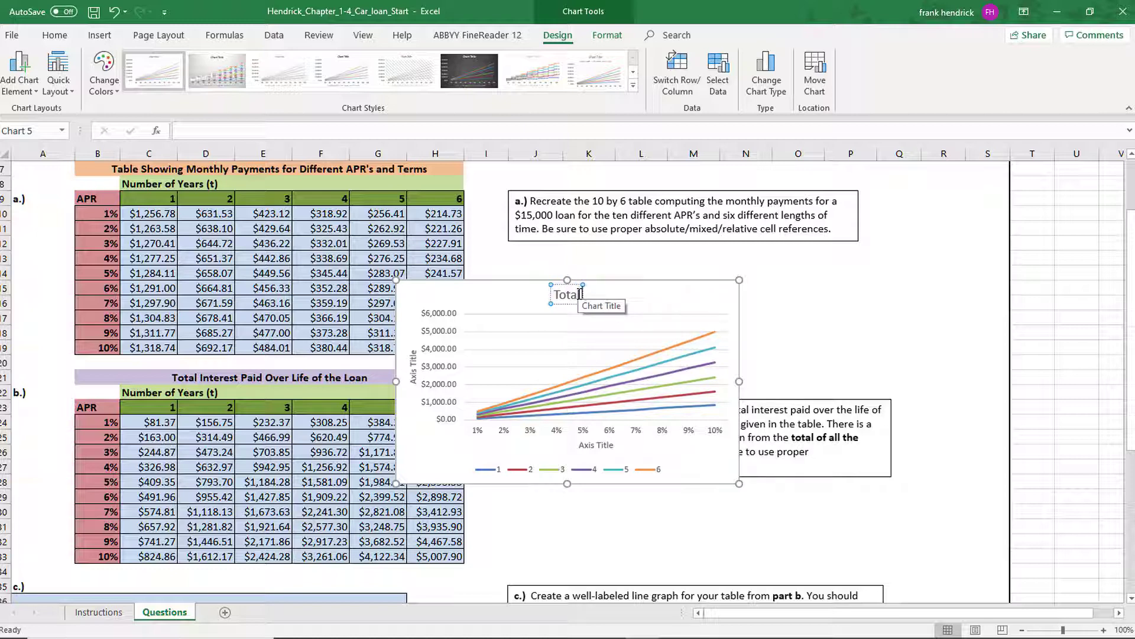
type(" Interest Paid")
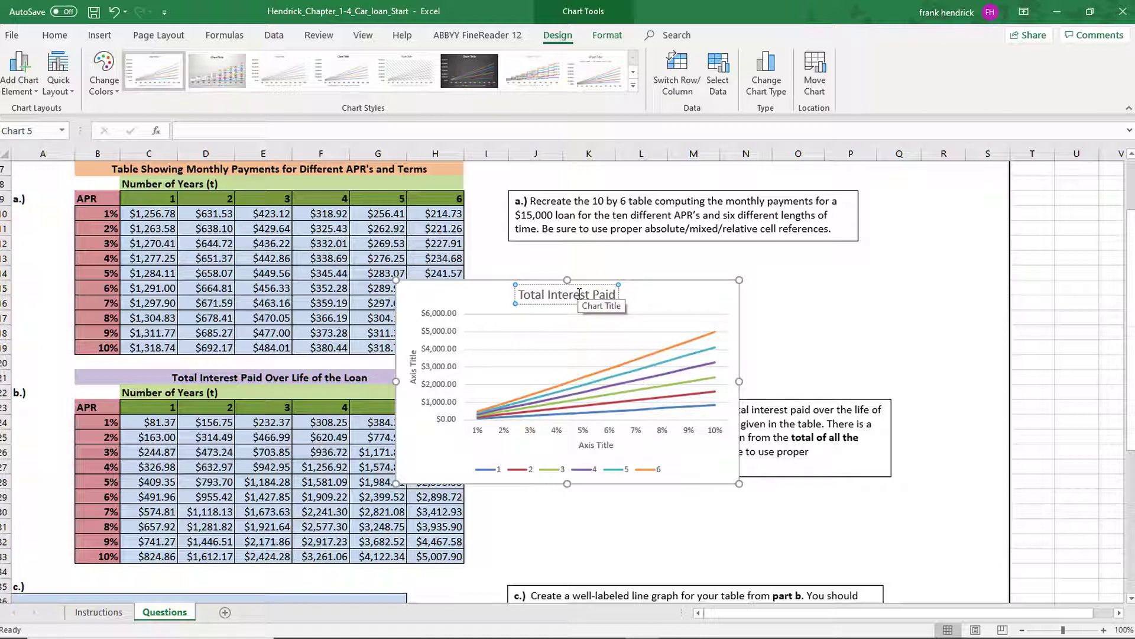
type(" for")
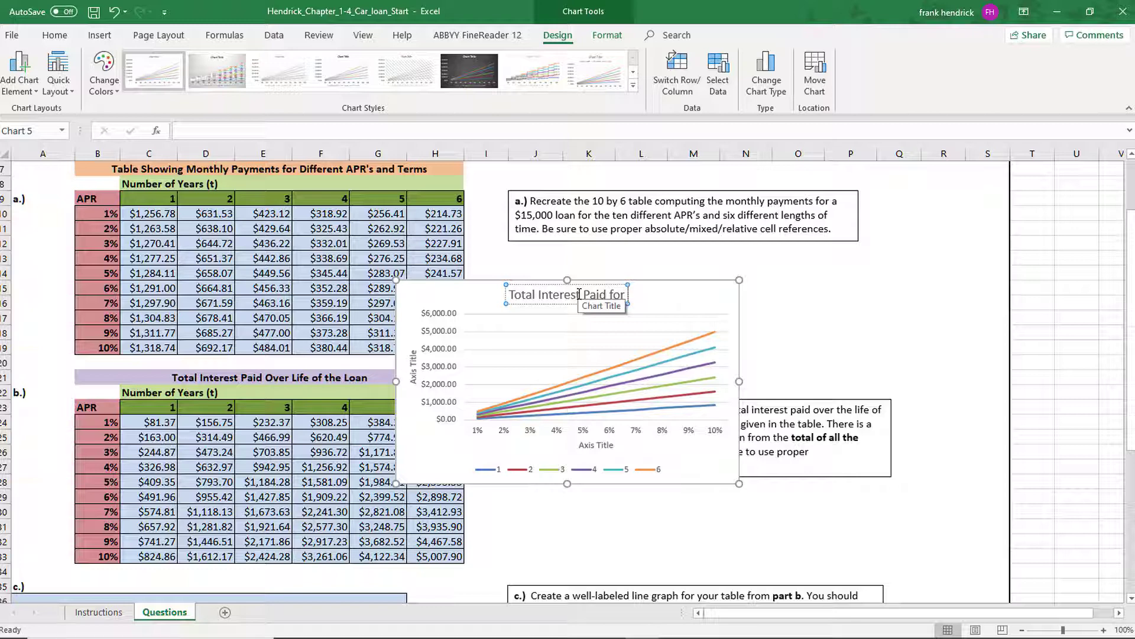
type(" Life")
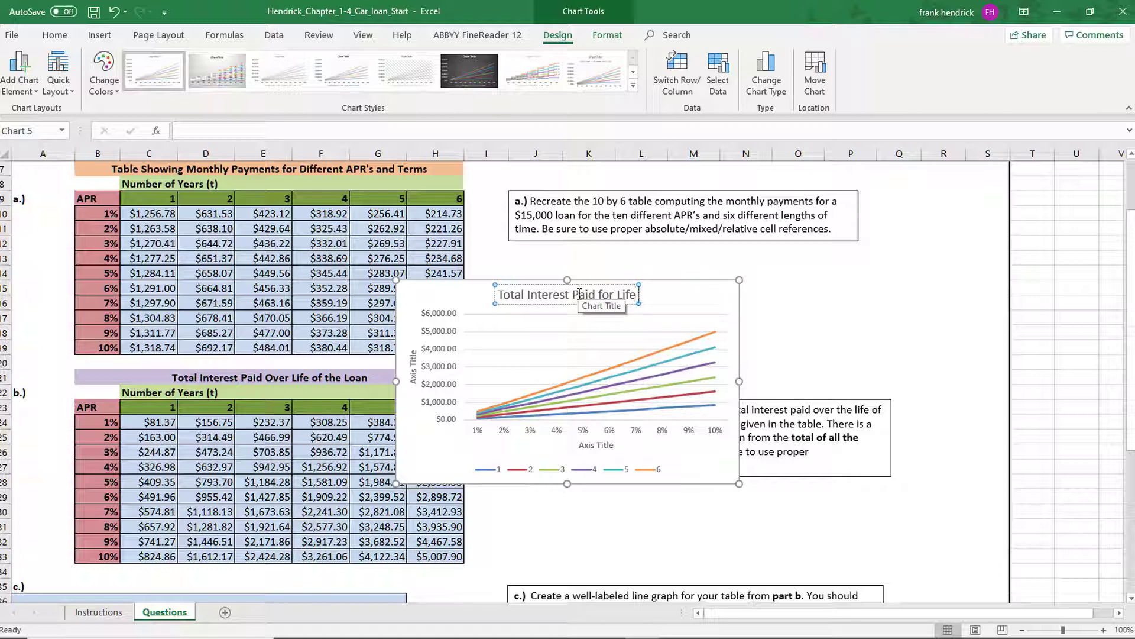
type(" of Loan")
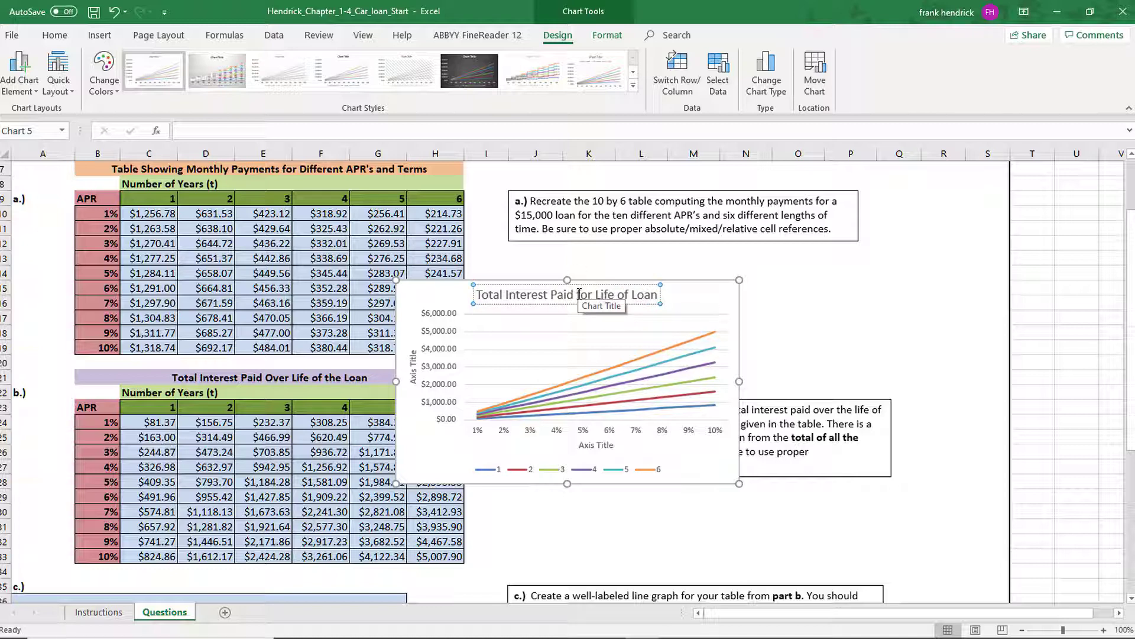
type(" by")
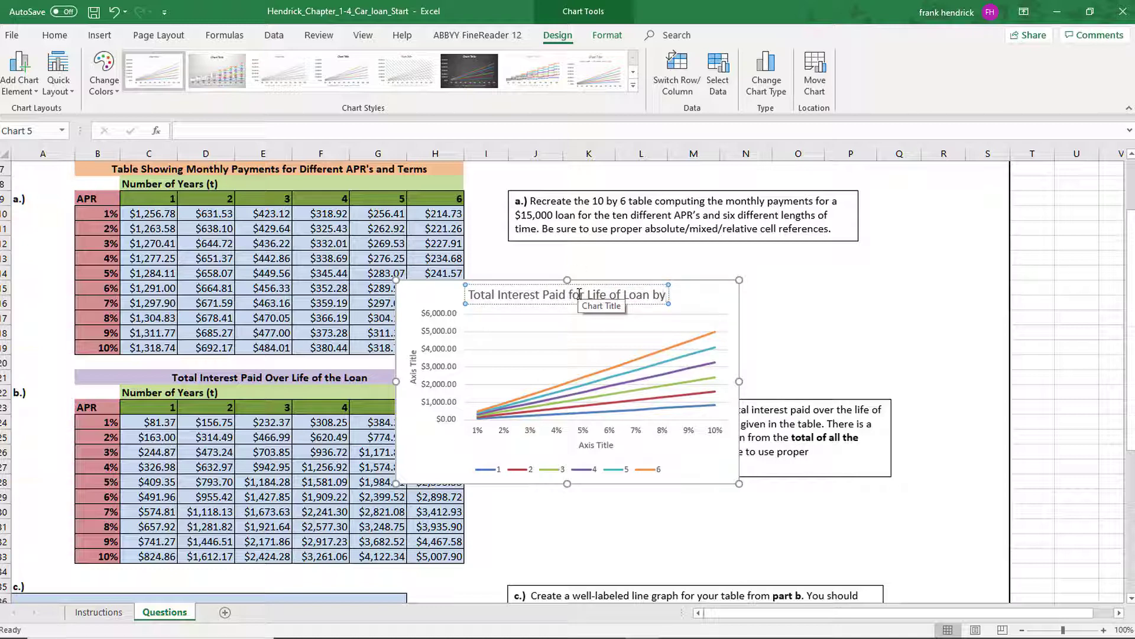
type(" Apr")
key("BackSpace")
key("BackSpace")
type("P")
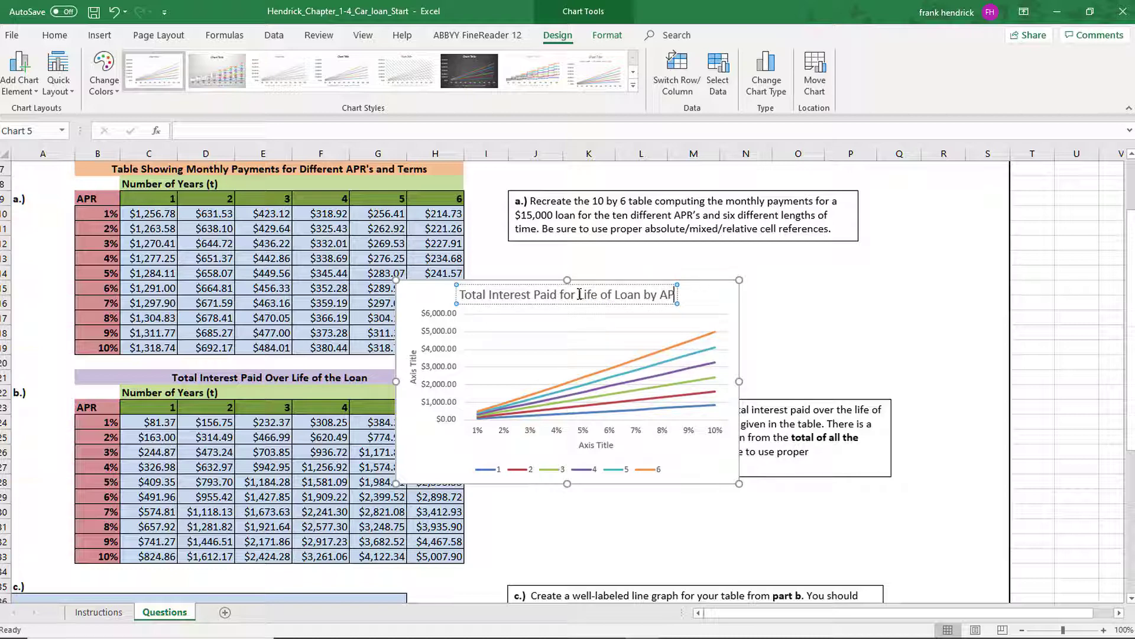
type("R")
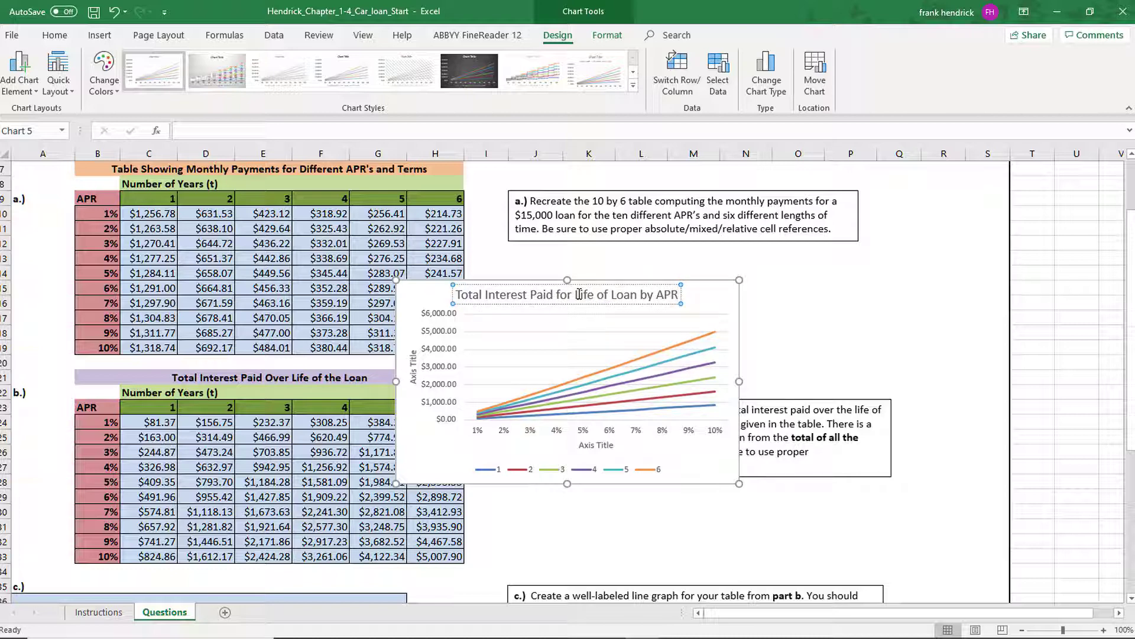
type(" and")
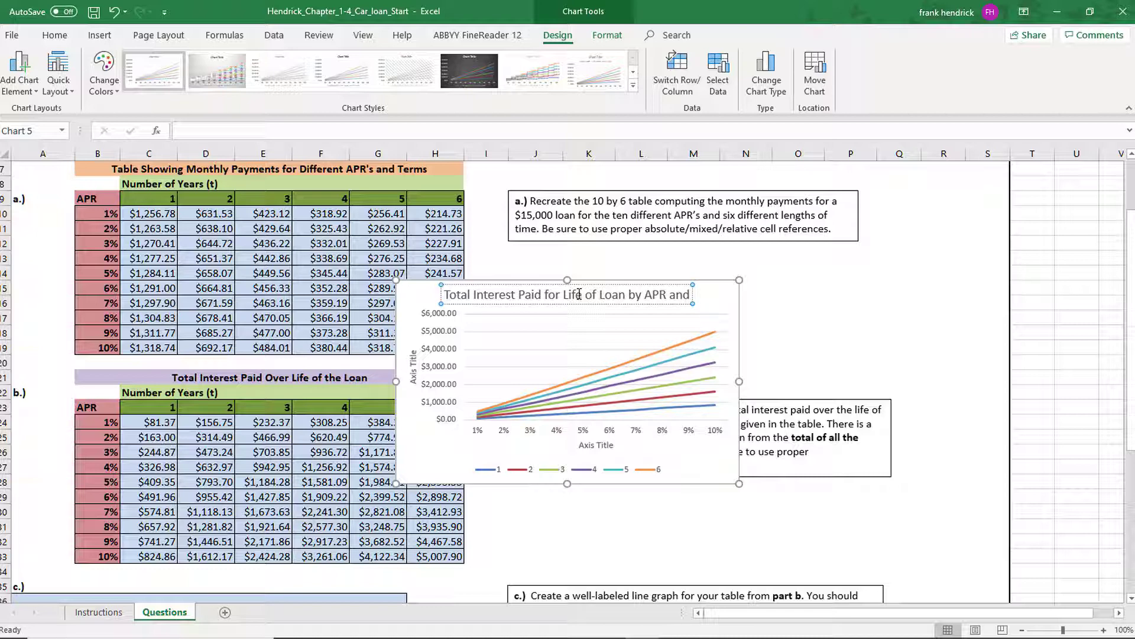
key("Return")
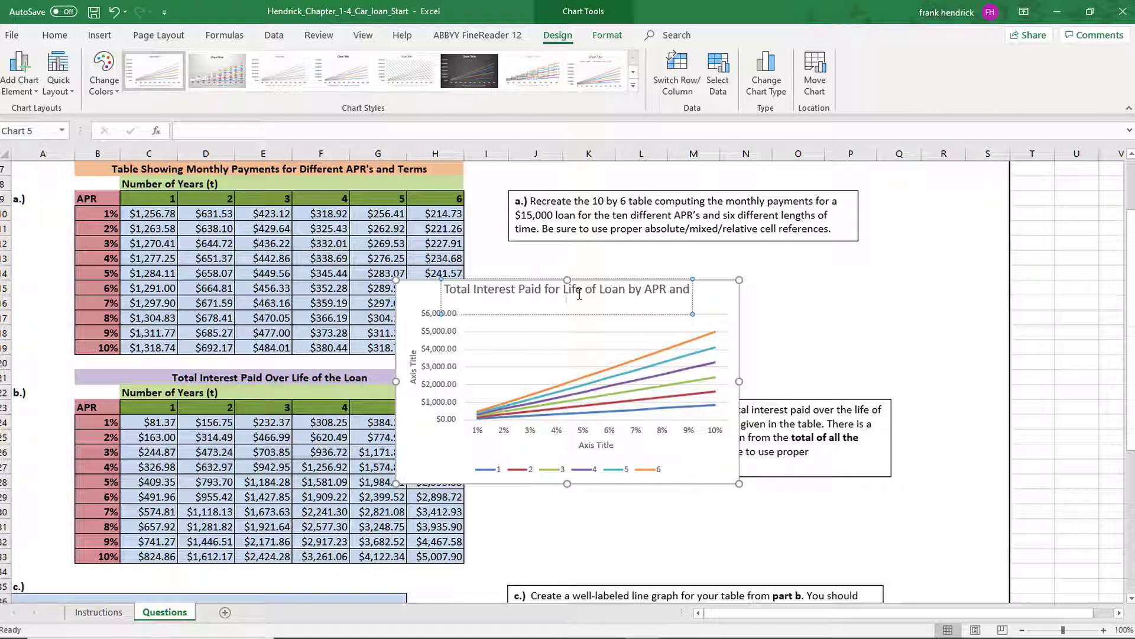
type("Year")
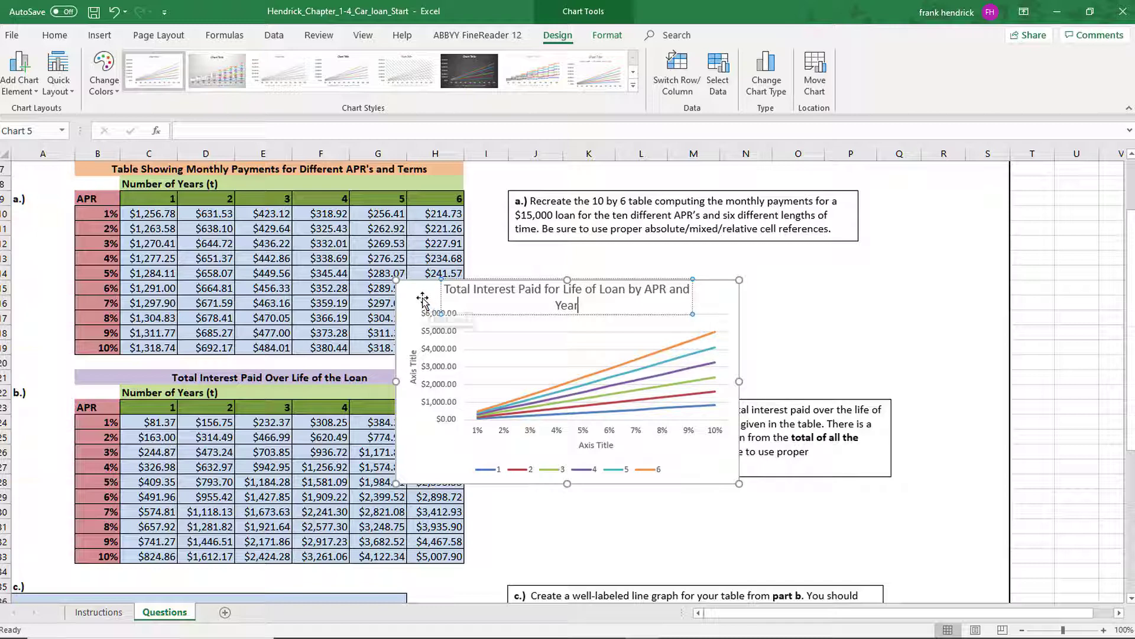
left_click(422, 298)
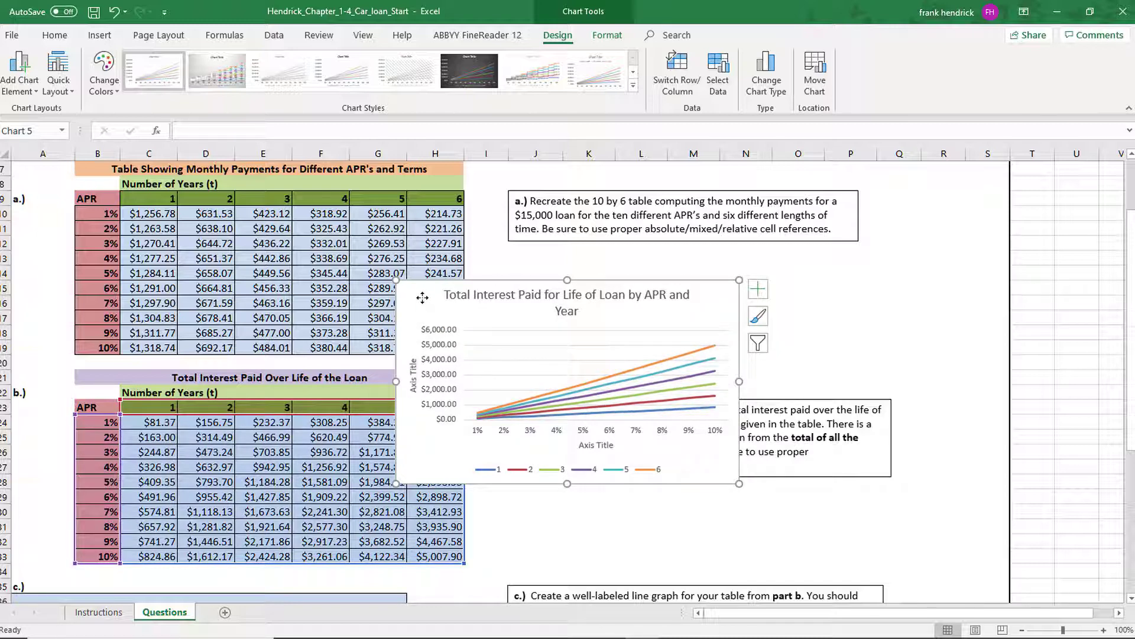
Step: Replace the horizontal axis placeholder title with 'APR'
left_click(597, 446)
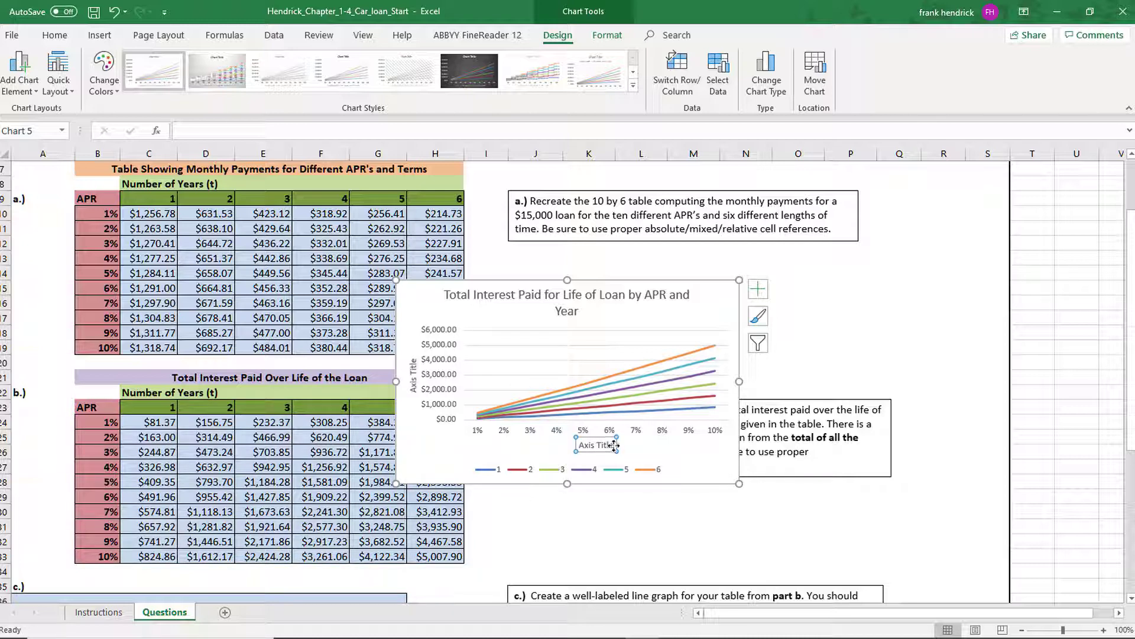
left_click(609, 446)
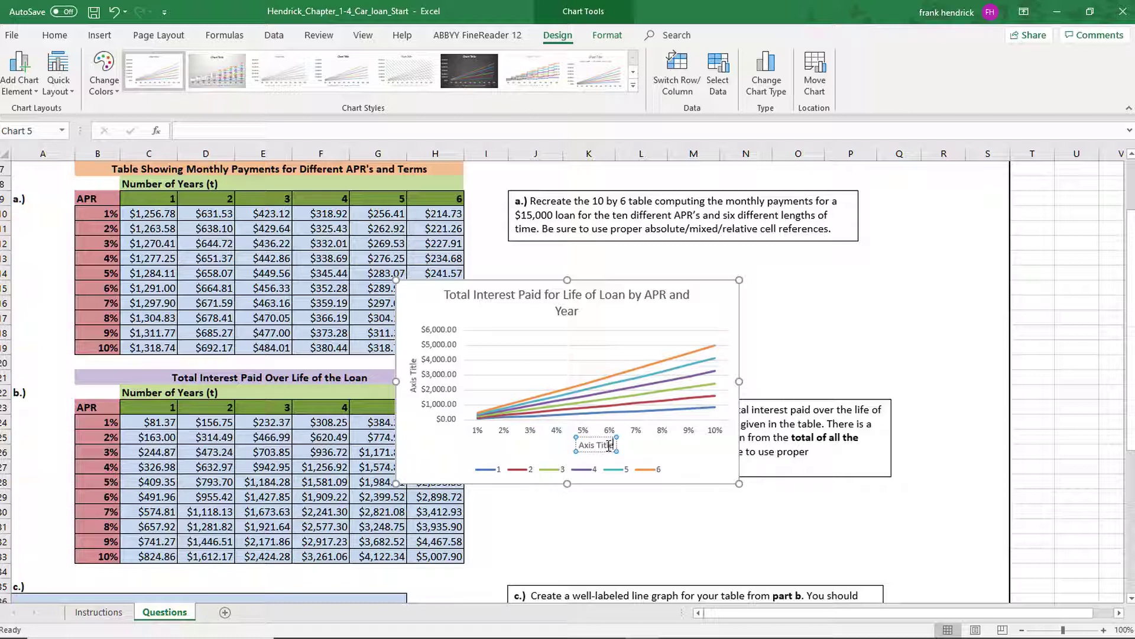
key("BackSpace")
key("BackSpace")
key("BackSpace")
key("BackSpace")
key("BackSpace")
key("BackSpace")
key("BackSpace")
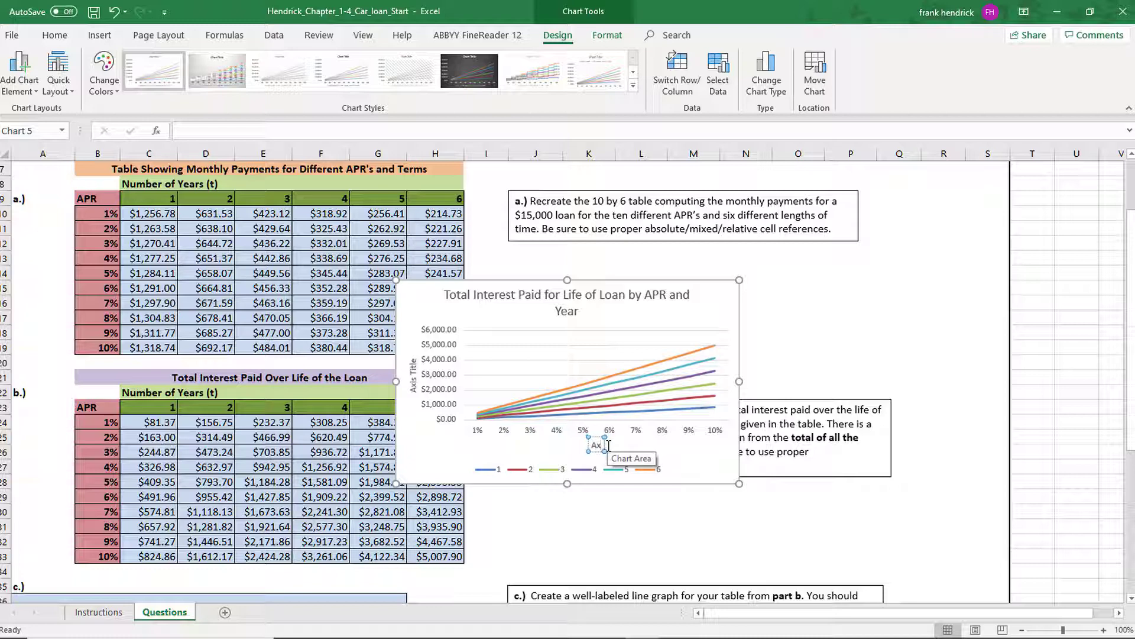
key("BackSpace")
key("BackSpace")
key("BackSpace")
type("Apr")
key("BackSpace")
key("BackSpace")
type("PR")
left_click(507, 449)
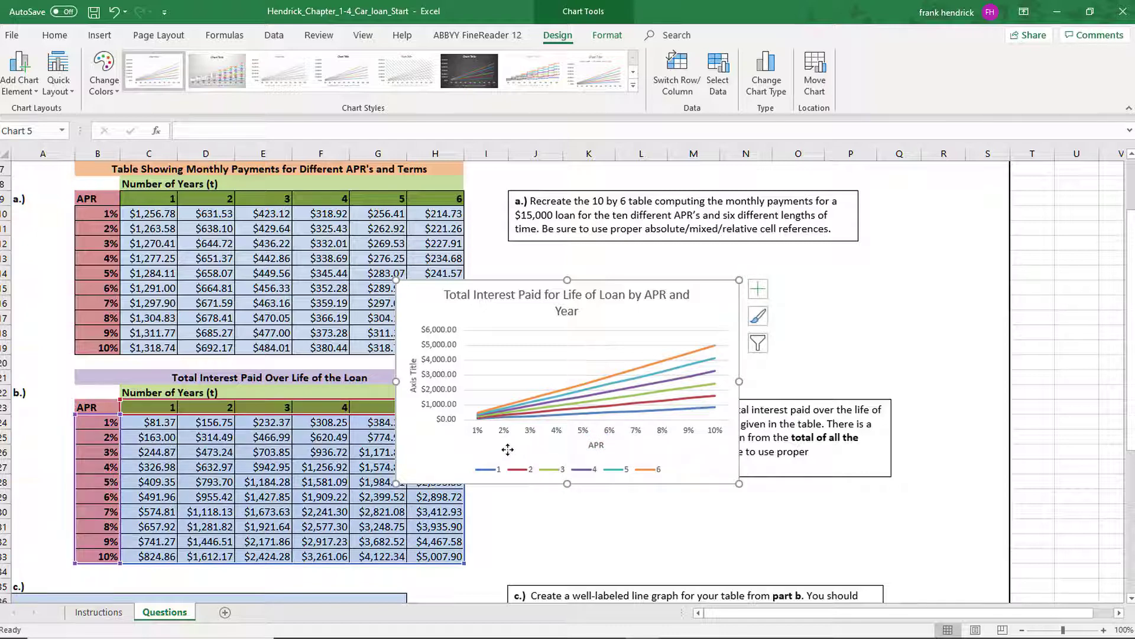
Step: Replace the vertical axis placeholder title with 'Interest'
left_click(413, 376)
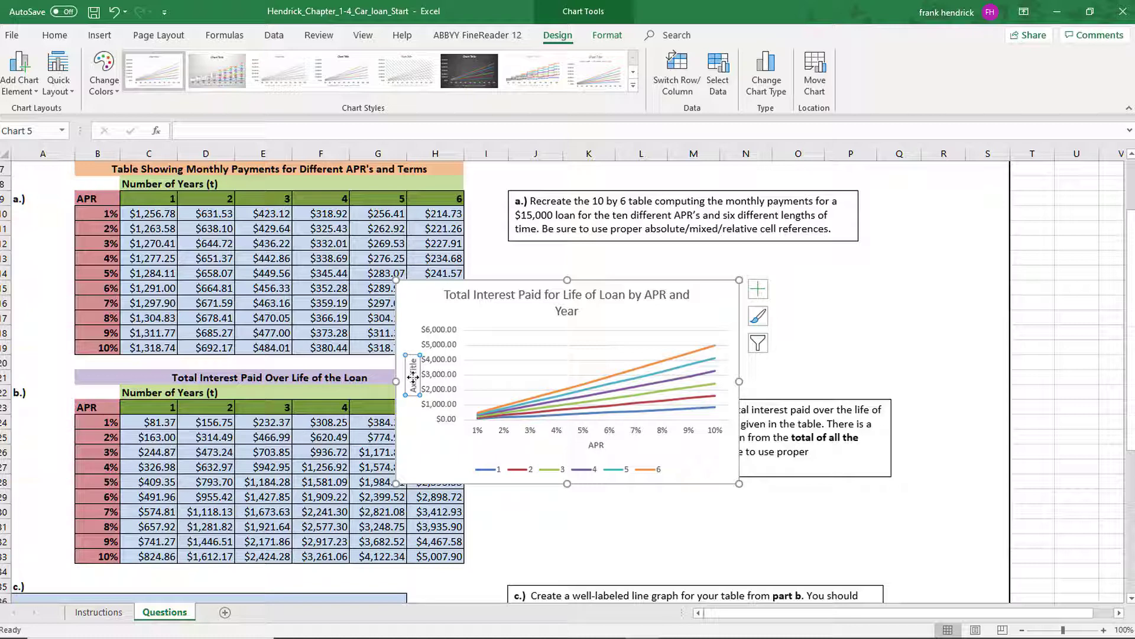
left_click(412, 376)
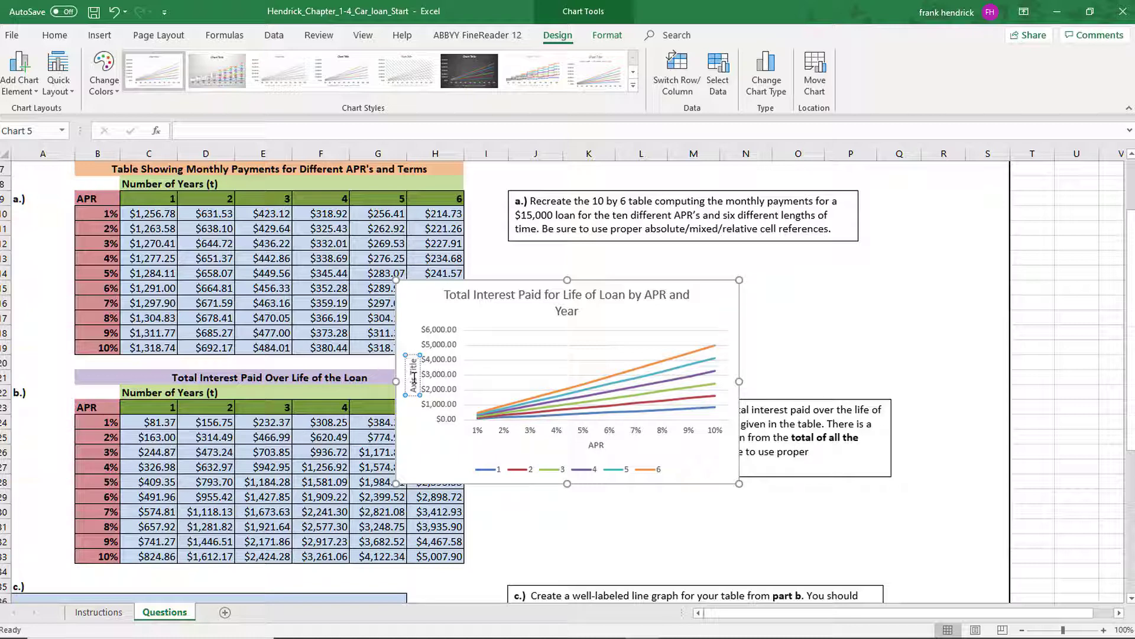
key("ctrl+a")
key("BackSpace")
key("BackSpace")
type("Interest")
left_click(414, 452)
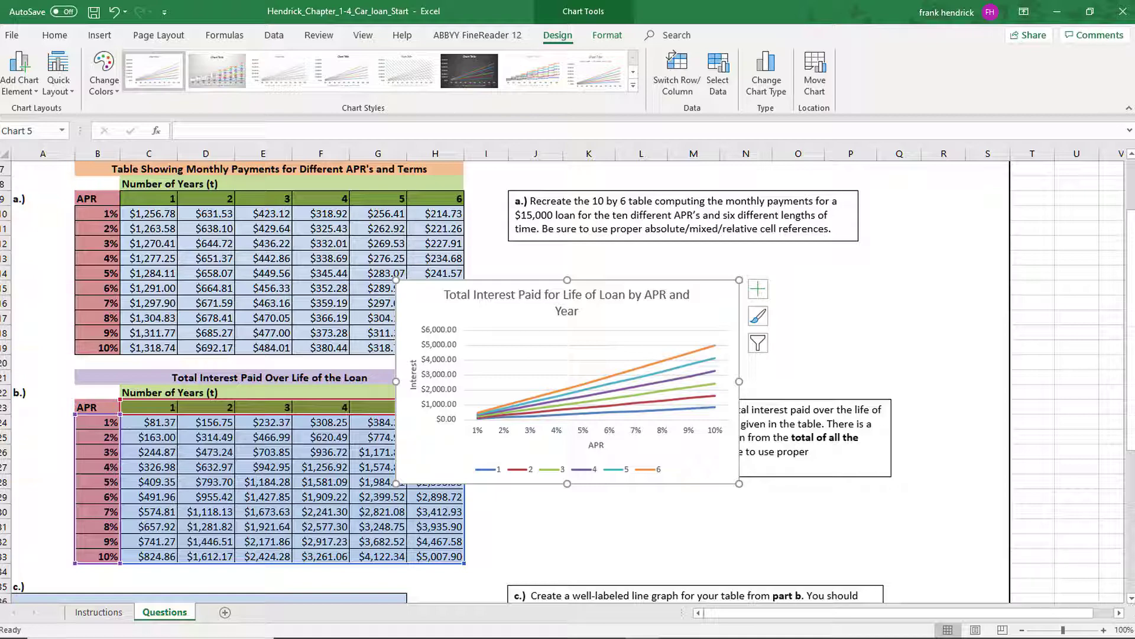
Step: Move the chart down below table b into the c.) area
left_click(1131, 599)
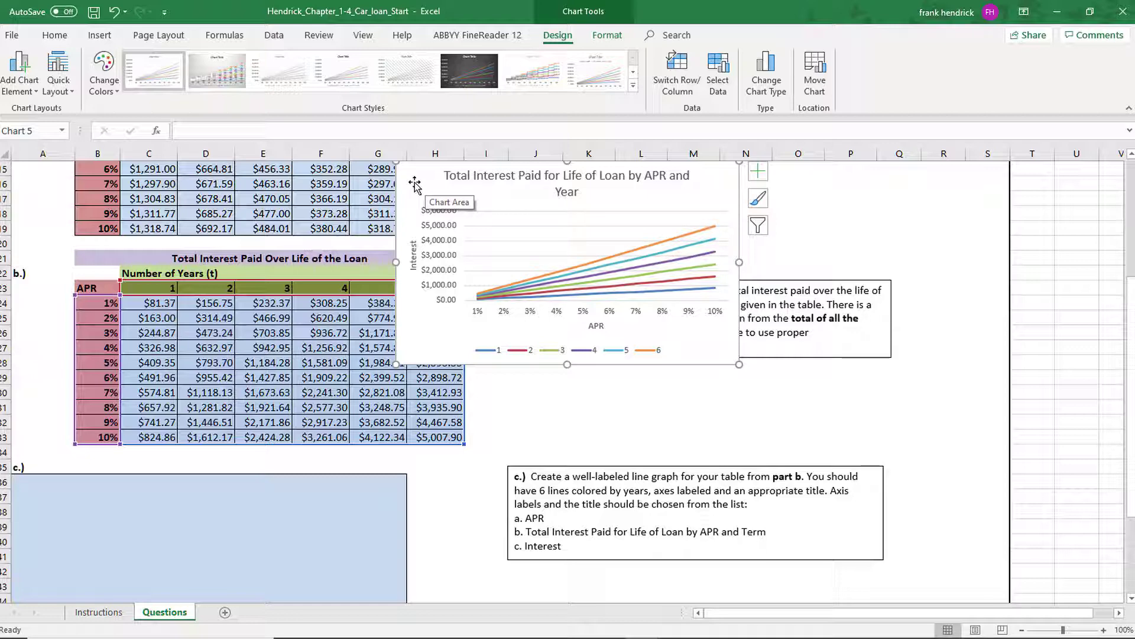
left_click_drag(414, 184, 30, 483)
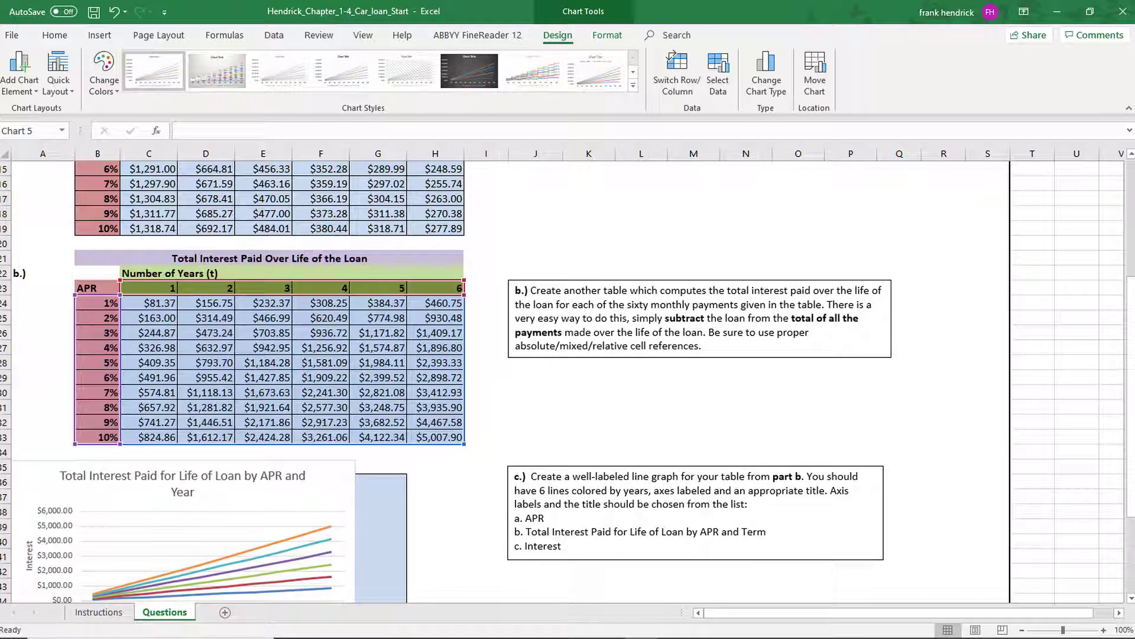
left_click_drag(30, 483, 47, 504)
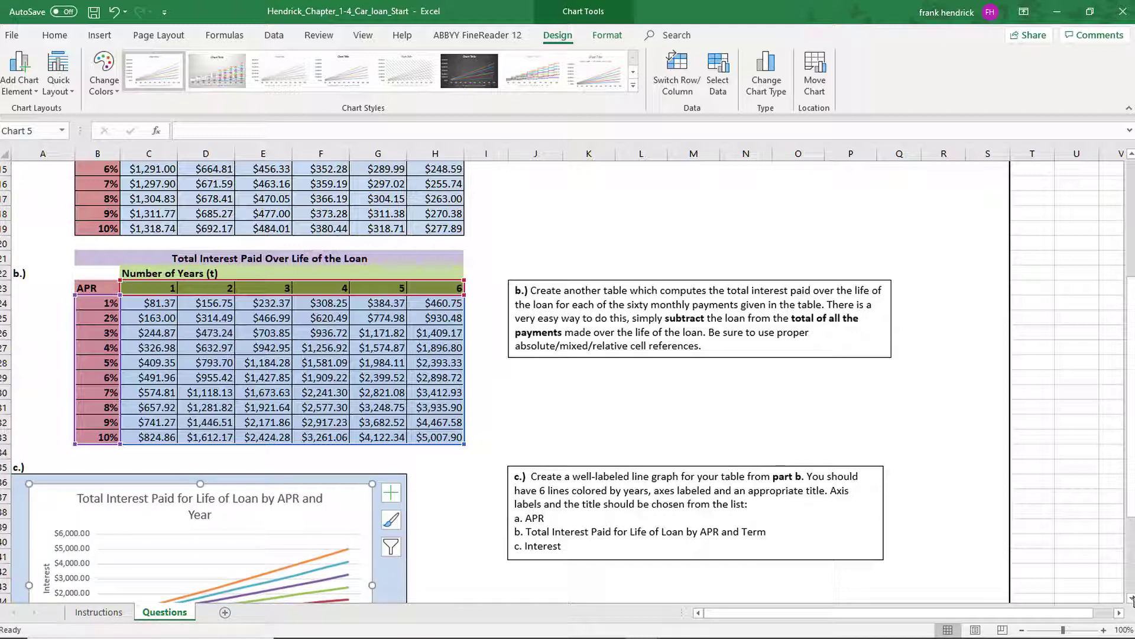
Step: Enlarge the chart by widening it rightward and extending it lower and taller
scroll(1131, 598, "down", 4)
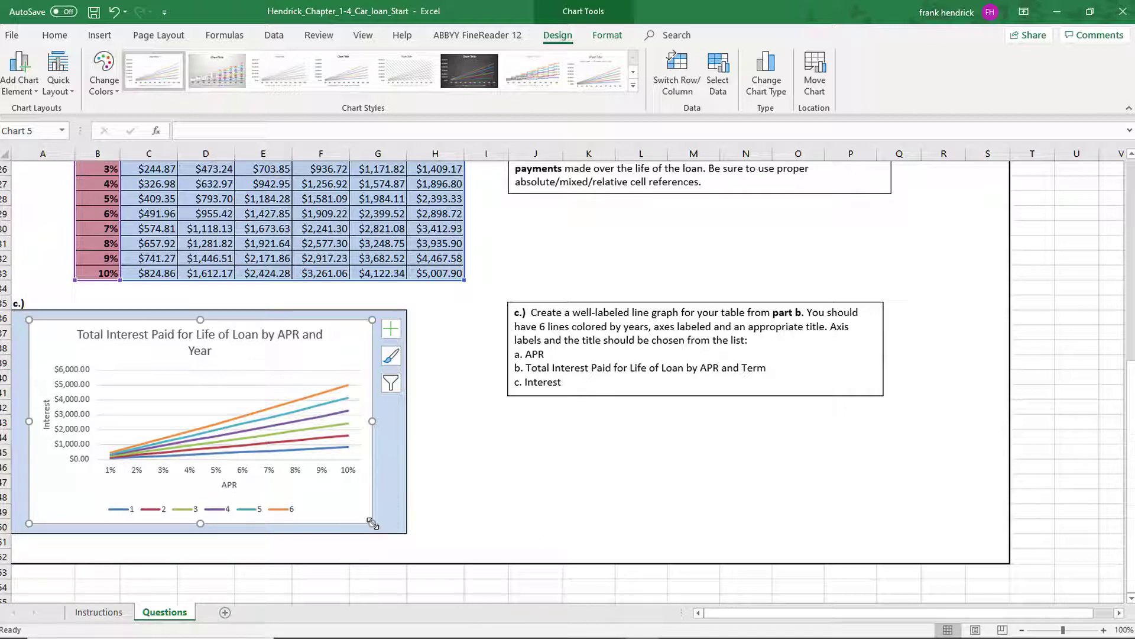
left_click_drag(372, 522, 401, 523)
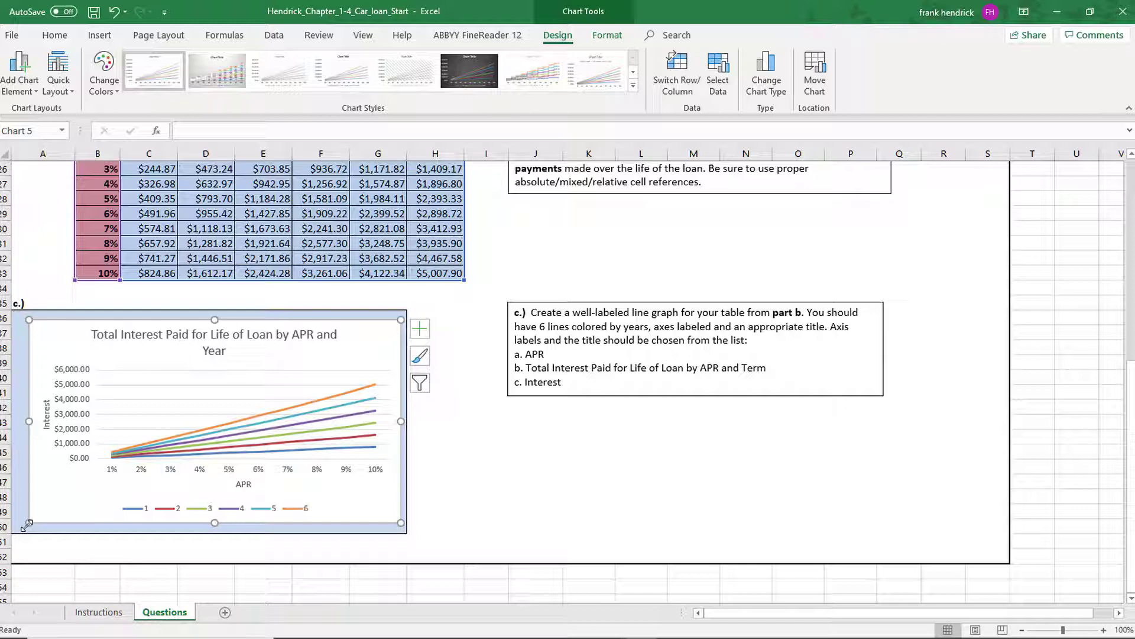
left_click_drag(27, 526, 15, 531)
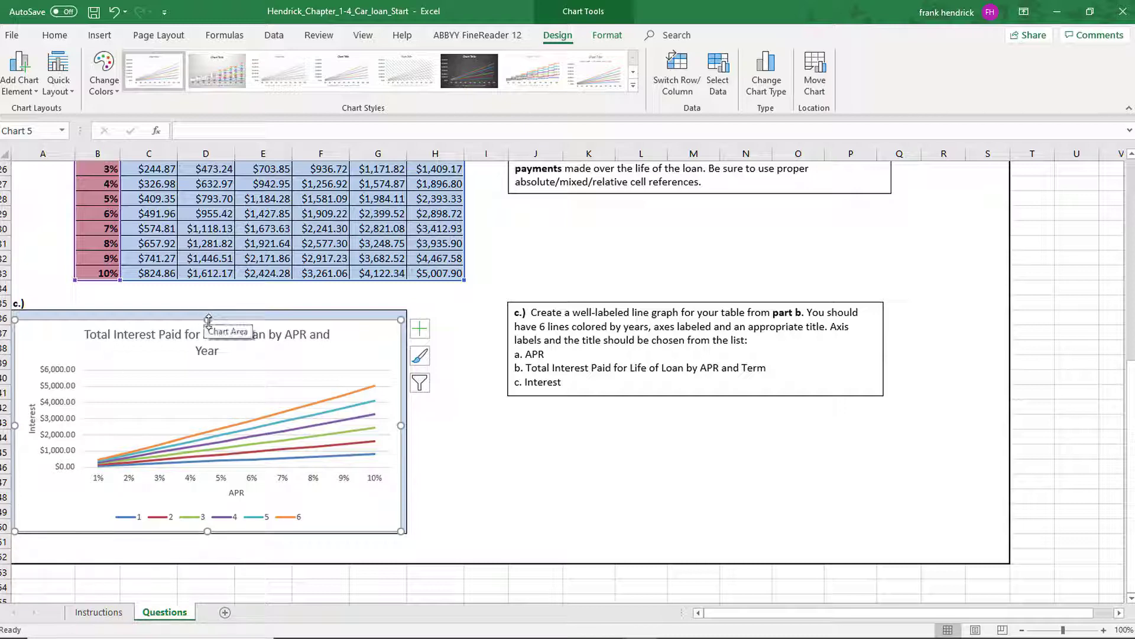
left_click_drag(208, 320, 209, 310)
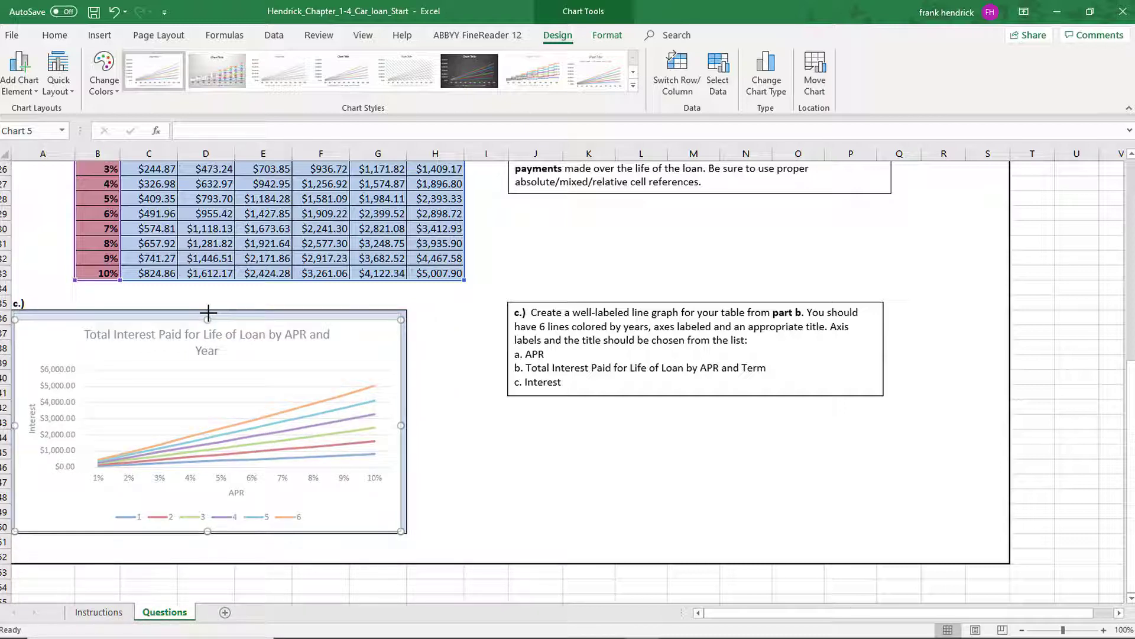